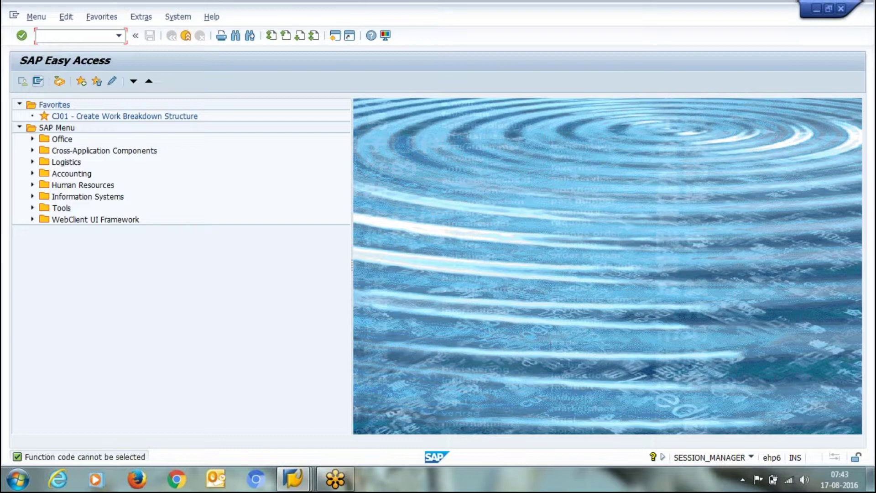
# Start a new reservation with transaction MB21, using movement type 201 for plant 9990
pyautogui.write('mb21')
pyautogui.press('Return')
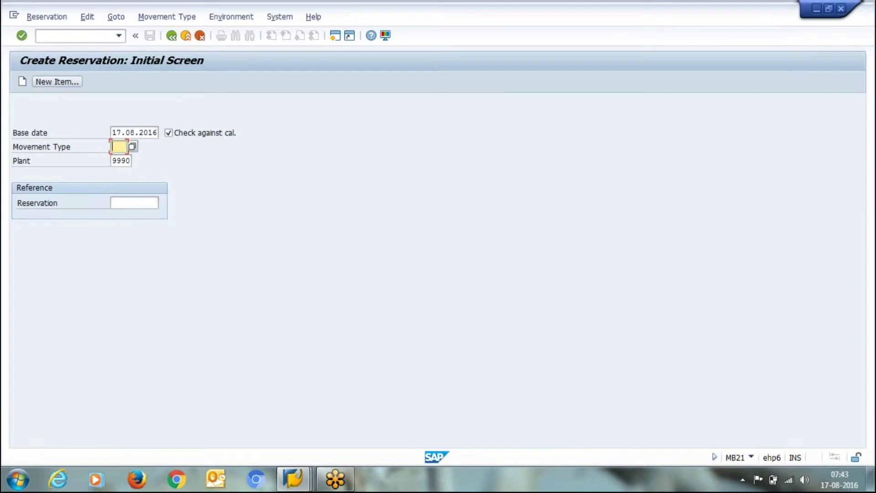
pyautogui.write('20')
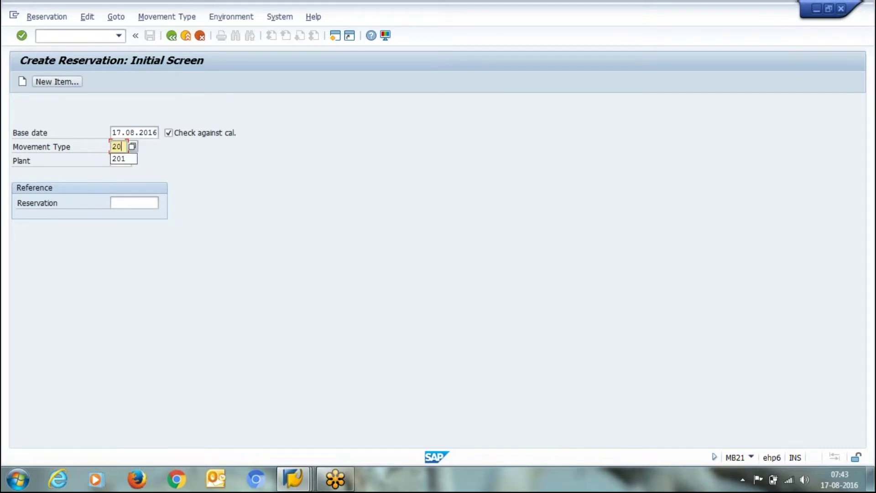
pyautogui.write('1')
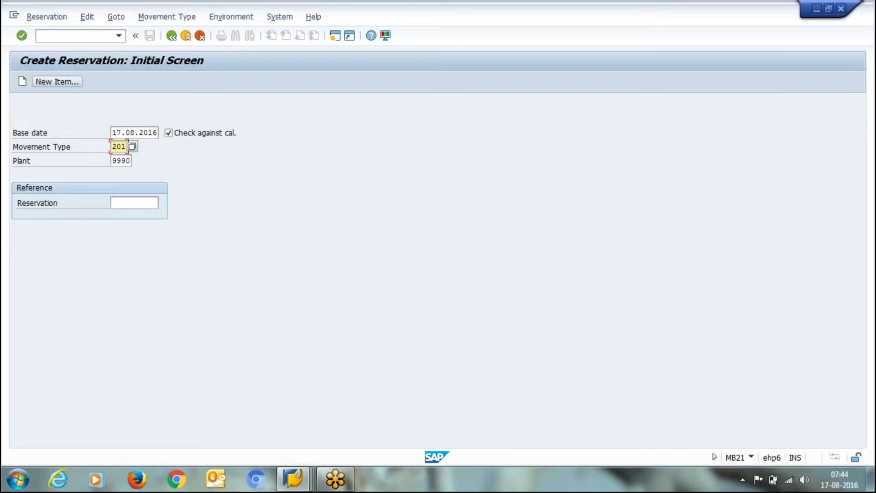
pyautogui.press('Return')
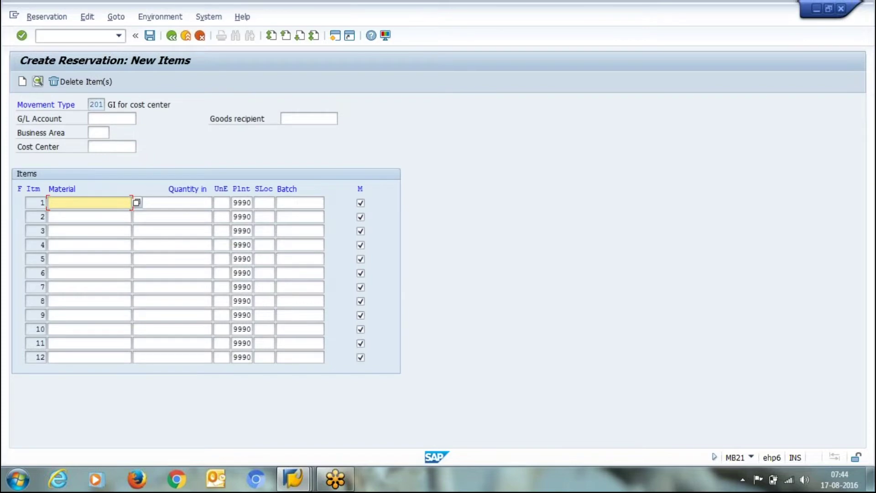
# Assign cost center TEST to the new reservation
pyautogui.click(120, 148)
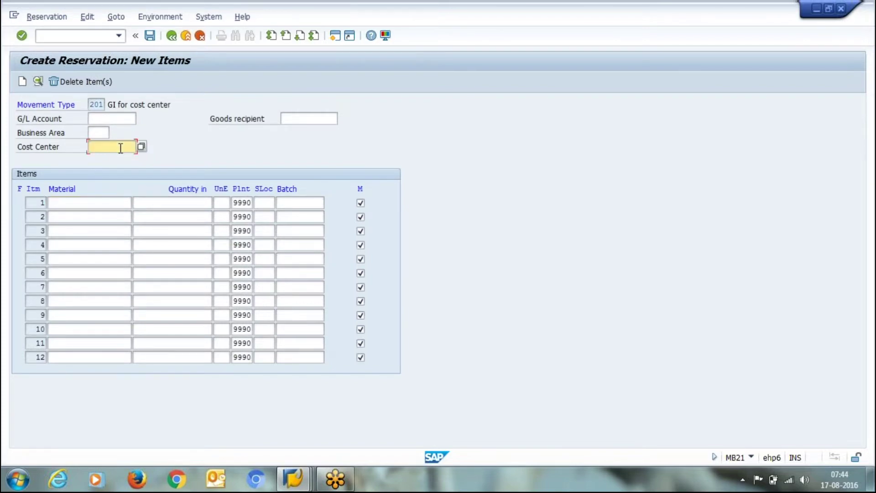
pyautogui.write('test')
pyautogui.press('Return')
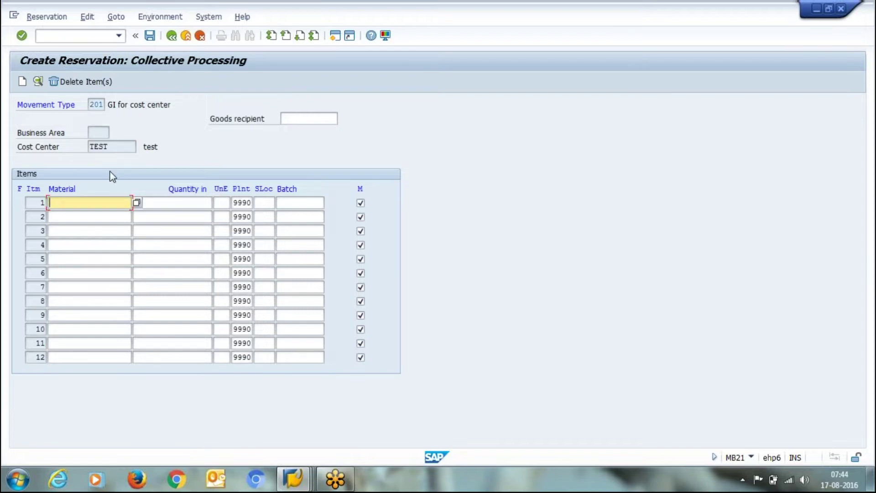
# Enter reservation item 1 with material 934, quantity 2 and storage location RM01
pyautogui.write('934')
pyautogui.press('Tab')
pyautogui.write('2')
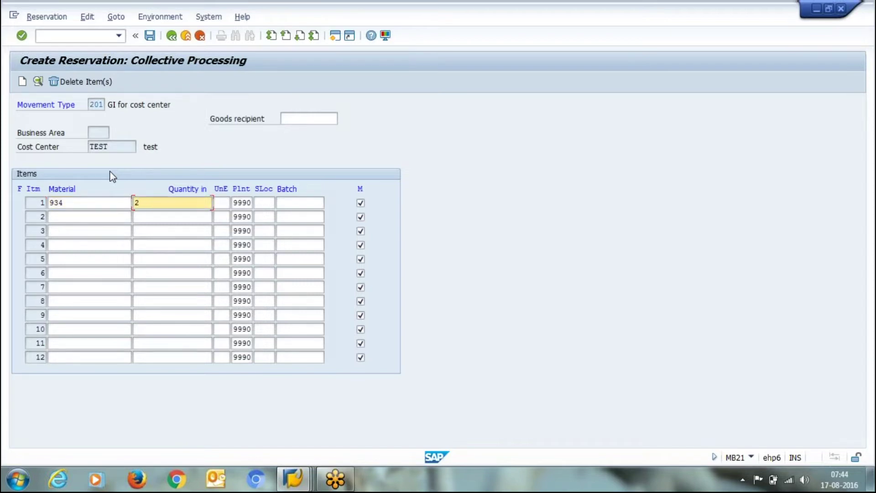
pyautogui.press('Tab')
pyautogui.press('Tab')
pyautogui.write('rm0')
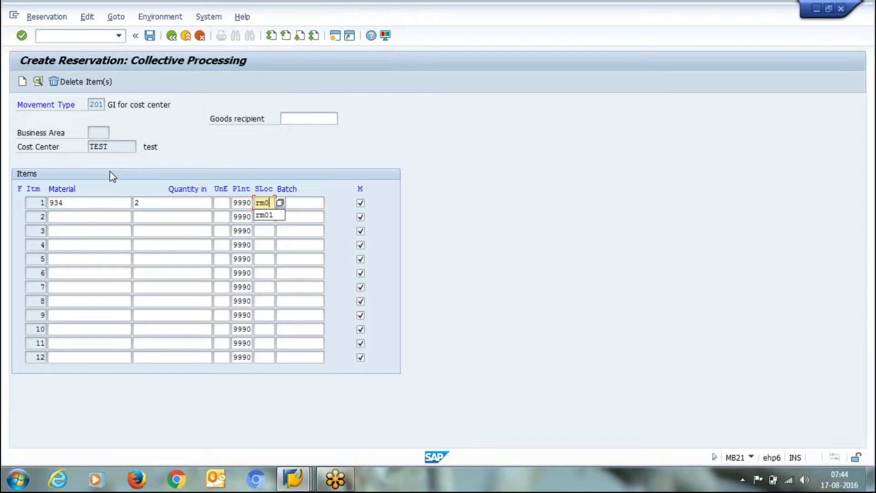
pyautogui.write('1')
pyautogui.press('Return')
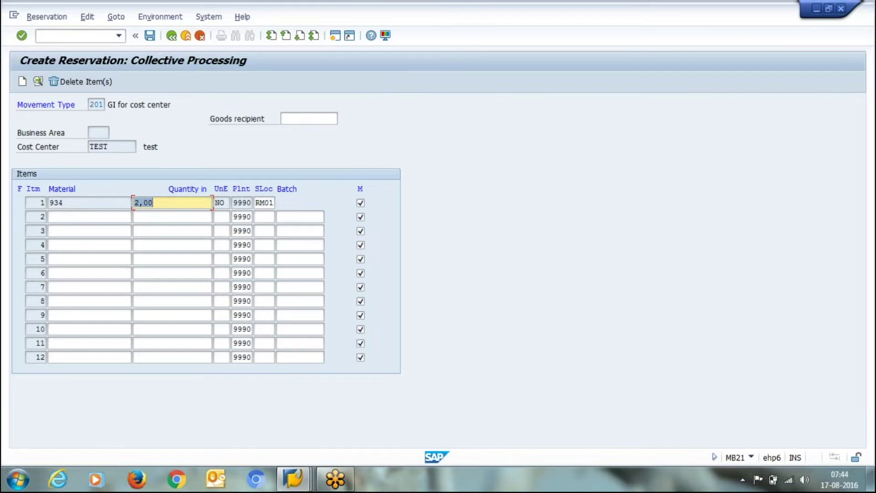
# Post the reservation and go to the display function for reservations
pyautogui.hotkey('ctrl', 's')
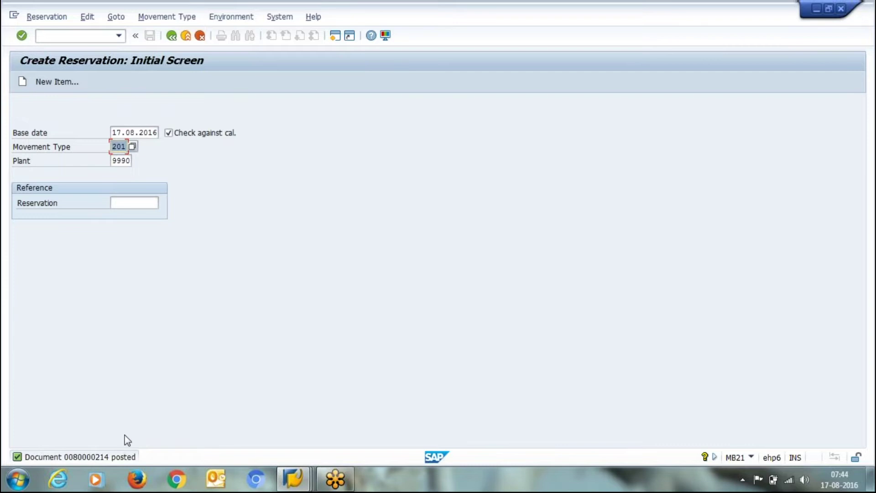
pyautogui.click(48, 17)
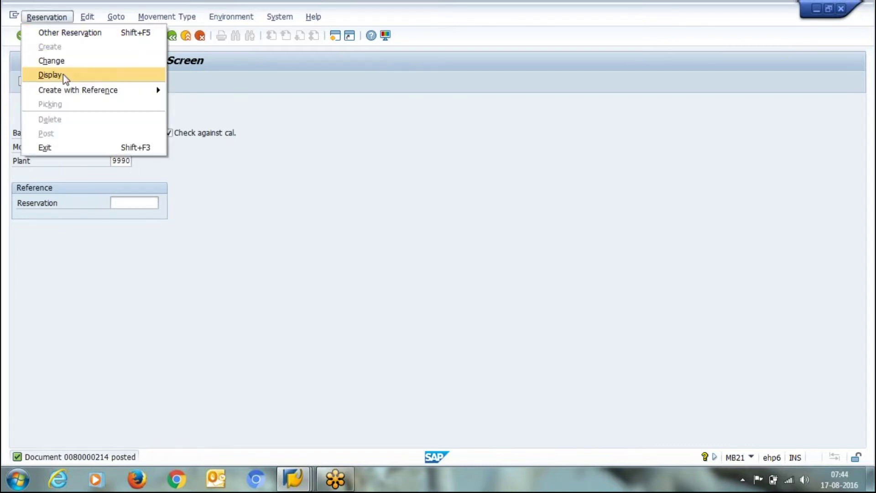
pyautogui.click(63, 73)
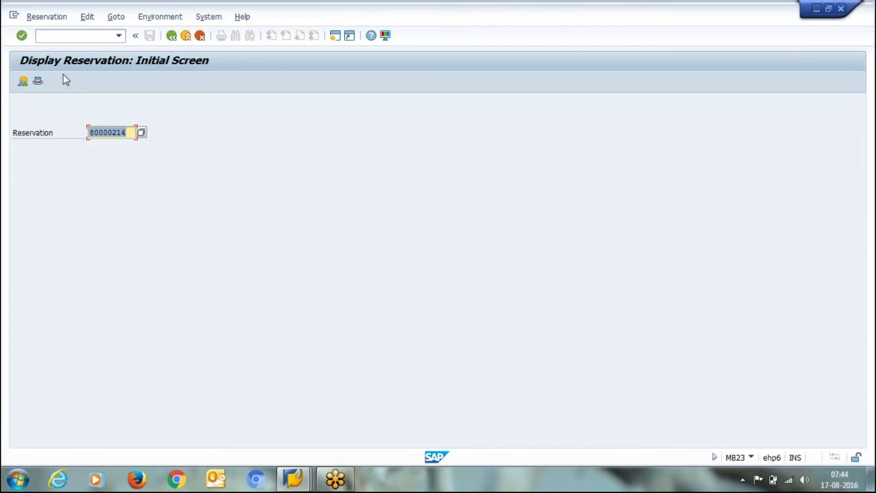
# Switch to the purchase requisition session, leave the requisition and open the stock overview with transaction MMBE
pyautogui.hotkey('alt', 'Tab')
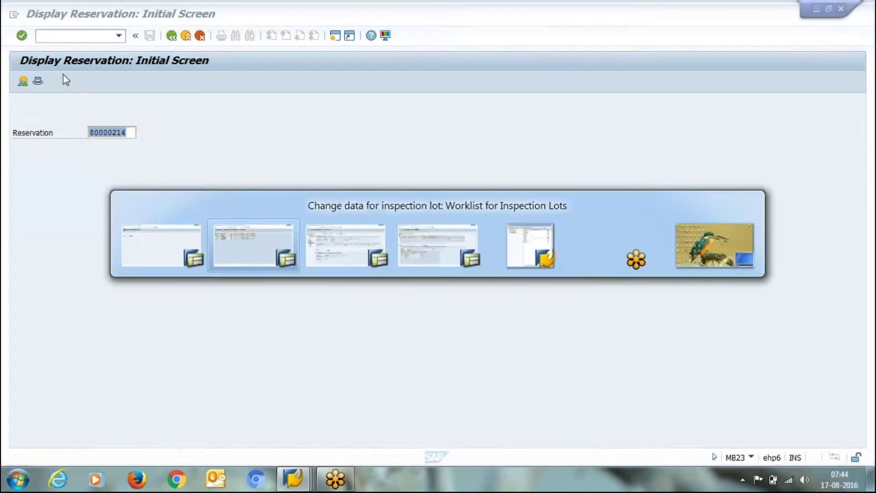
pyautogui.hotkey('alt', 'Tab')
pyautogui.hotkey('alt', 'Tab')
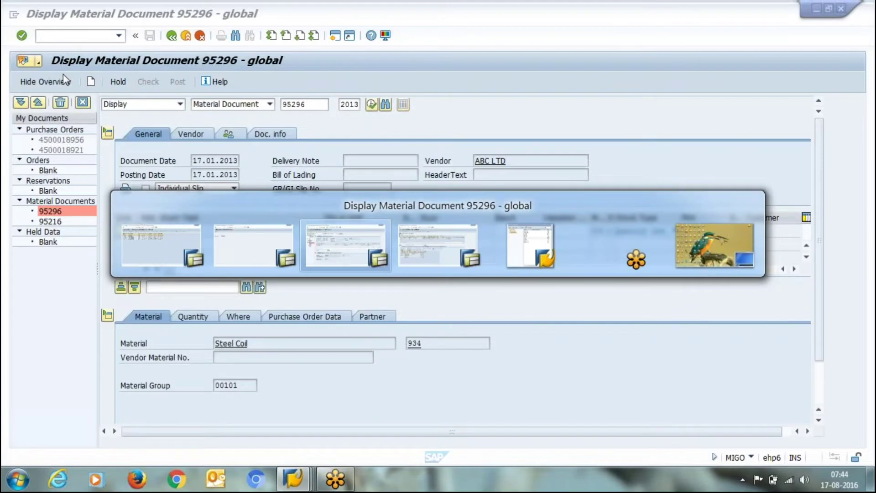
pyautogui.hotkey('alt', 'Tab')
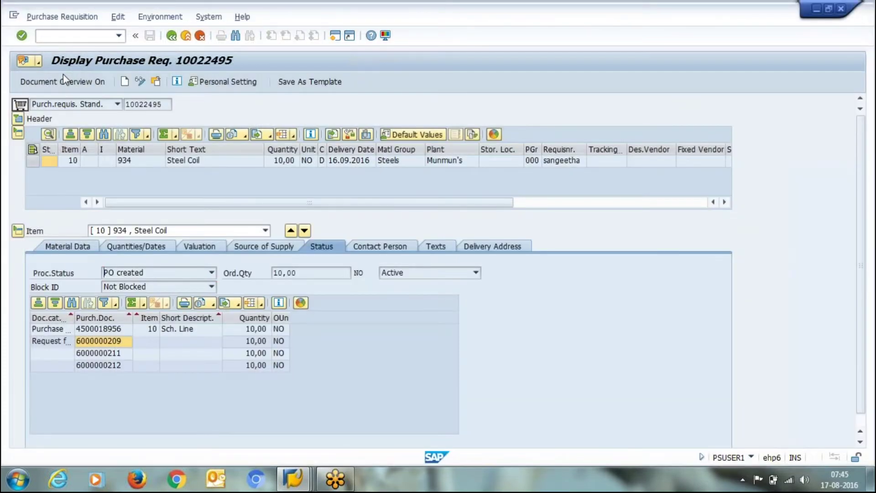
pyautogui.press('F3')
pyautogui.press('F3')
pyautogui.write('mmbe')
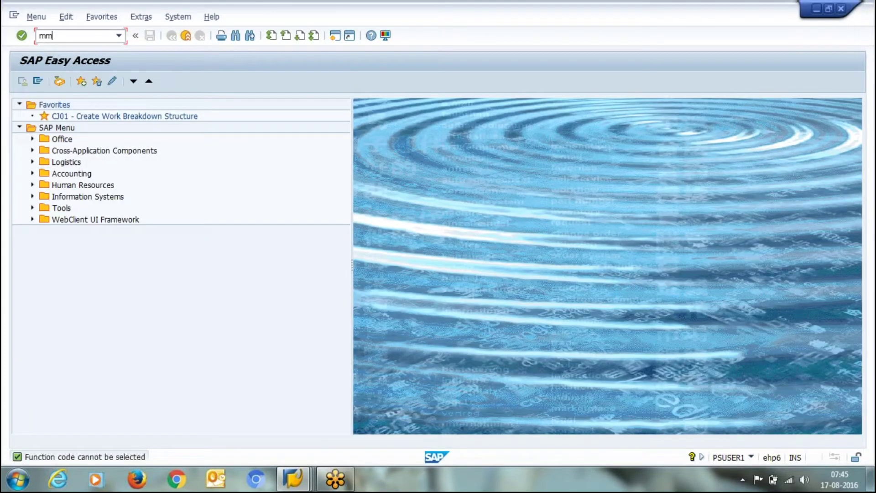
pyautogui.press('Return')
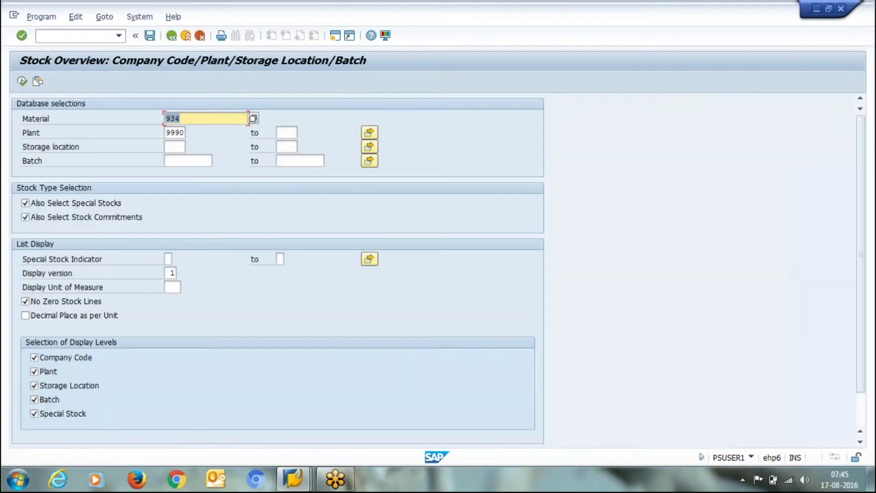
# Run the stock overview for material 934 in plant 9990 and check the unrestricted and reserved quantities in RM01
pyautogui.click(22, 81)
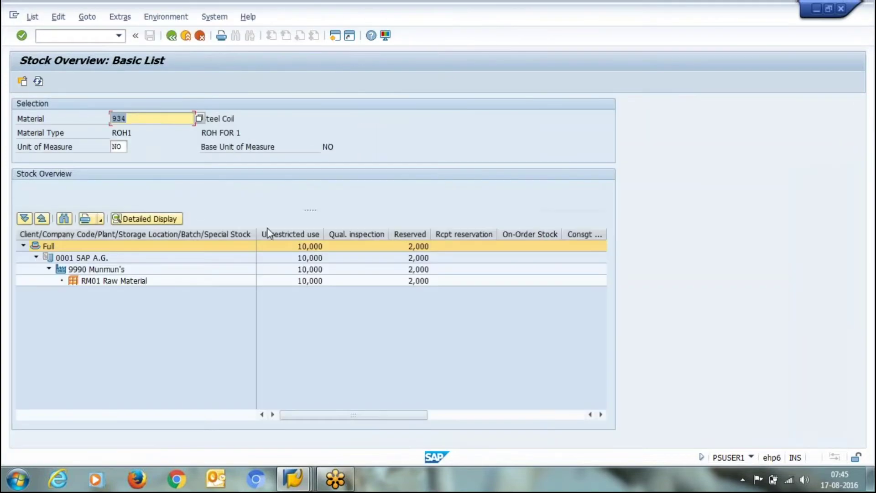
pyautogui.click(311, 281)
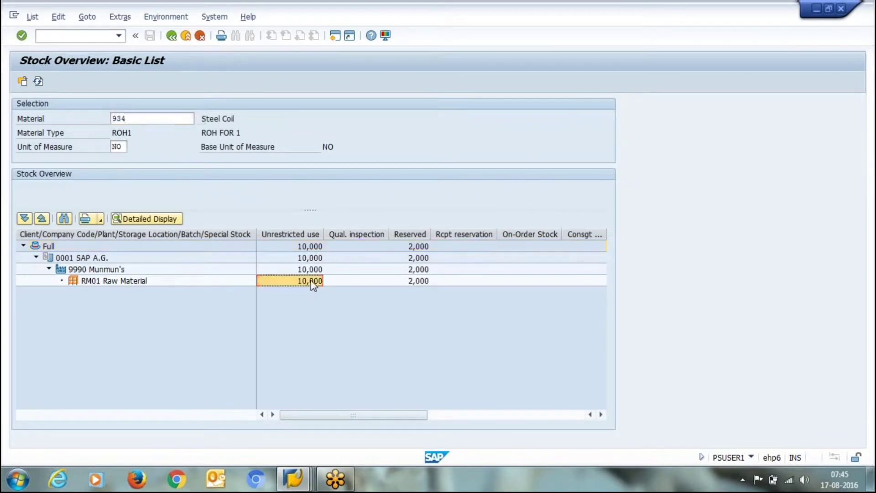
pyautogui.click(417, 283)
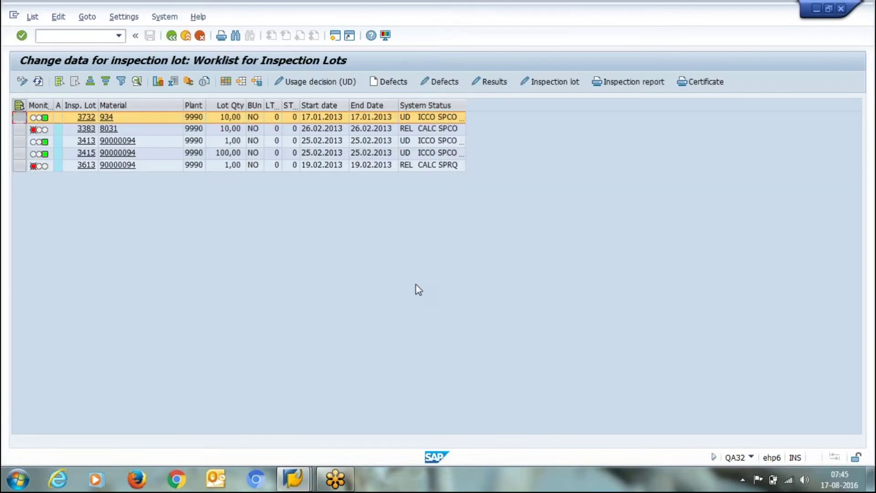
# Return to the reservation display session, leave it and open the goods issue entry with transaction MB1A
pyautogui.hotkey('alt', 'Tab')
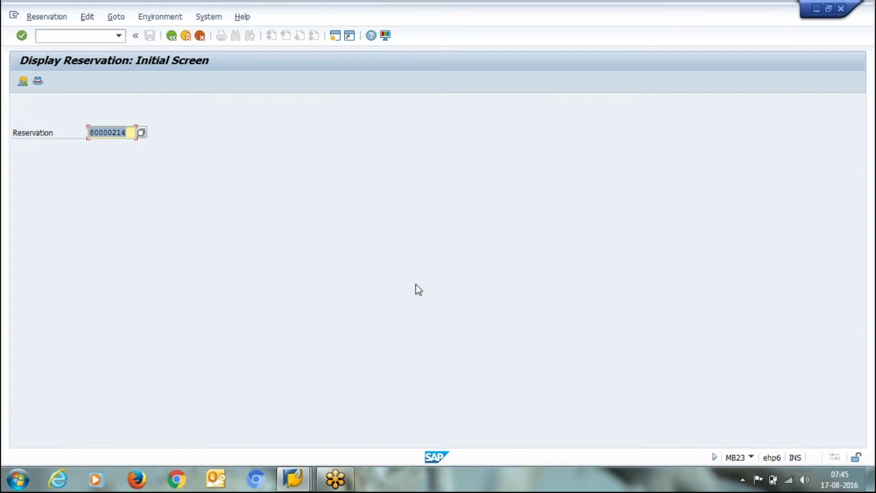
pyautogui.press('End')
pyautogui.press('F3')
pyautogui.write('mb1')
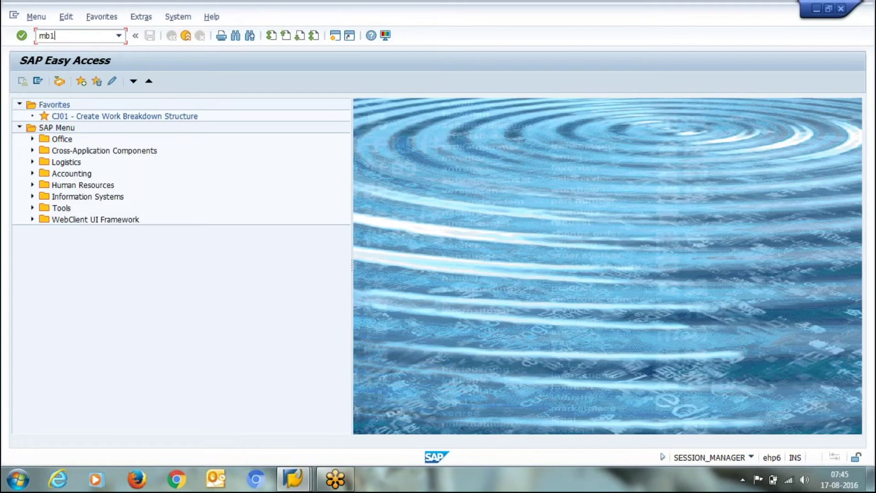
pyautogui.write('a')
pyautogui.press('Return')
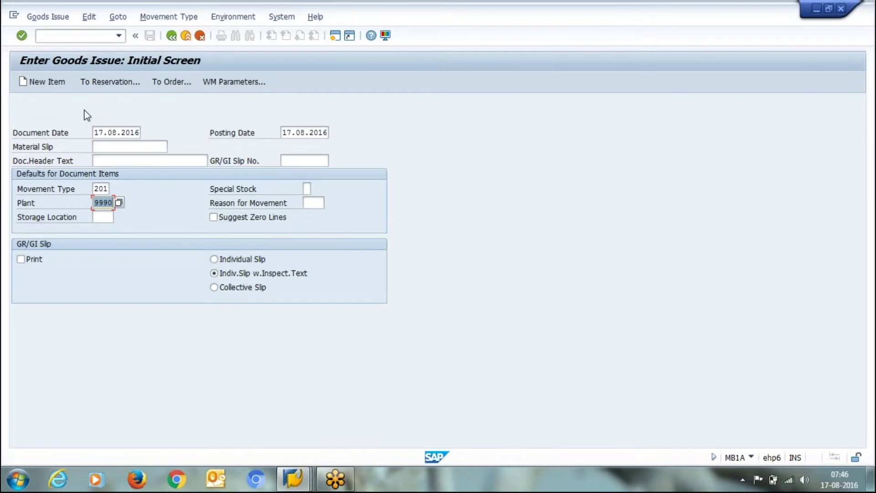
# Set the goods issue's document date to 170113
pyautogui.press('Up')
pyautogui.press('Up')
pyautogui.press('Up')
pyautogui.press('Up')
pyautogui.press('Delete')
pyautogui.press('Delete')
pyautogui.press('Delete')
pyautogui.press('Delete')
pyautogui.press('Delete')
pyautogui.press('Delete')
pyautogui.press('Delete')
pyautogui.press('Delete')
pyautogui.press('Delete')
pyautogui.press('Delete')
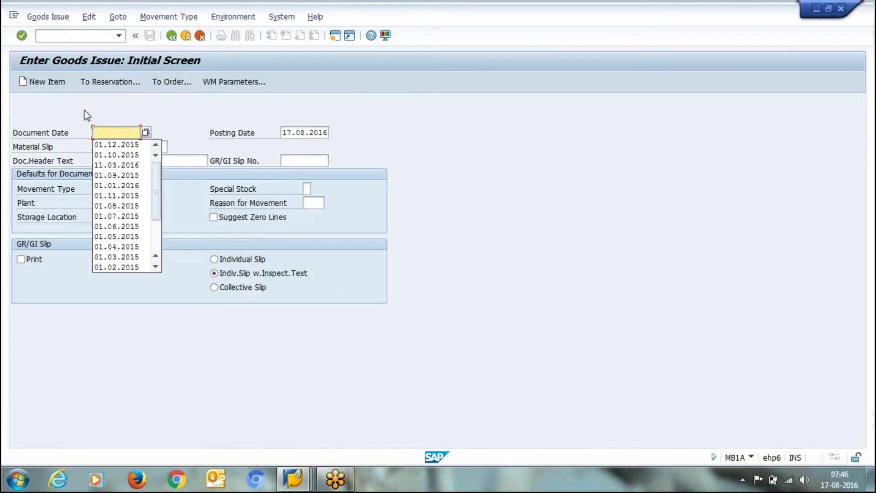
pyautogui.write('1')
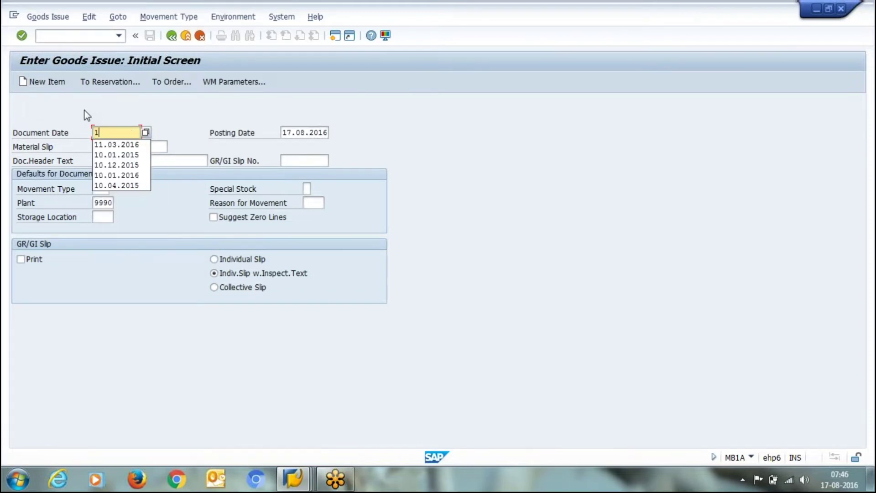
pyautogui.write('70113')
# Copy the document date 170113 into the goods issue's posting date
pyautogui.press('Tab')
pyautogui.hotkey('shift', 'Tab')
pyautogui.hotkey('ctrl', 'c')
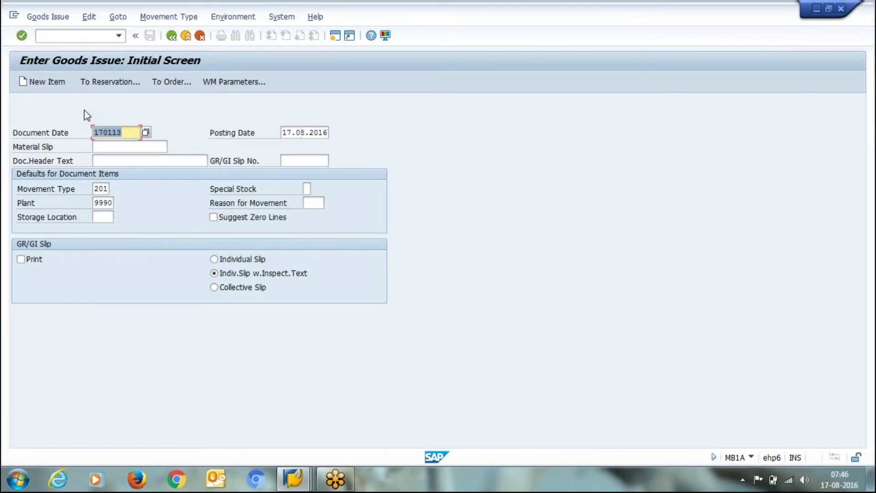
pyautogui.press('Tab')
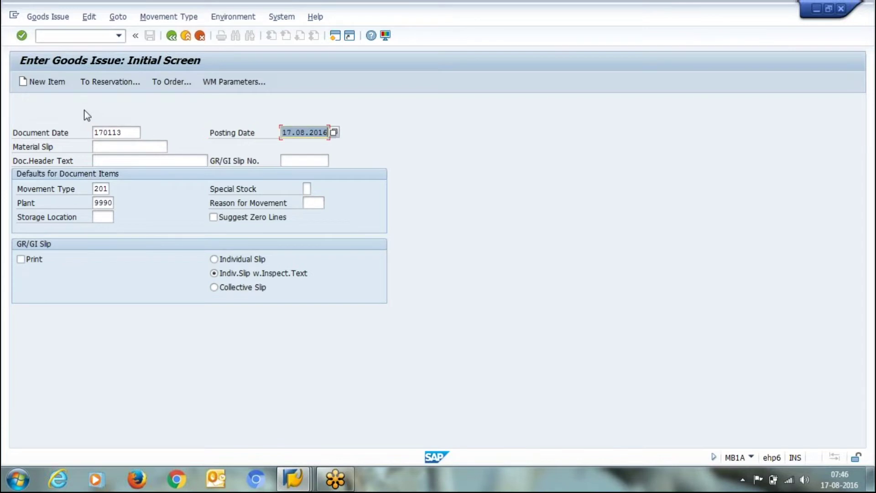
pyautogui.hotkey('ctrl', 'v')
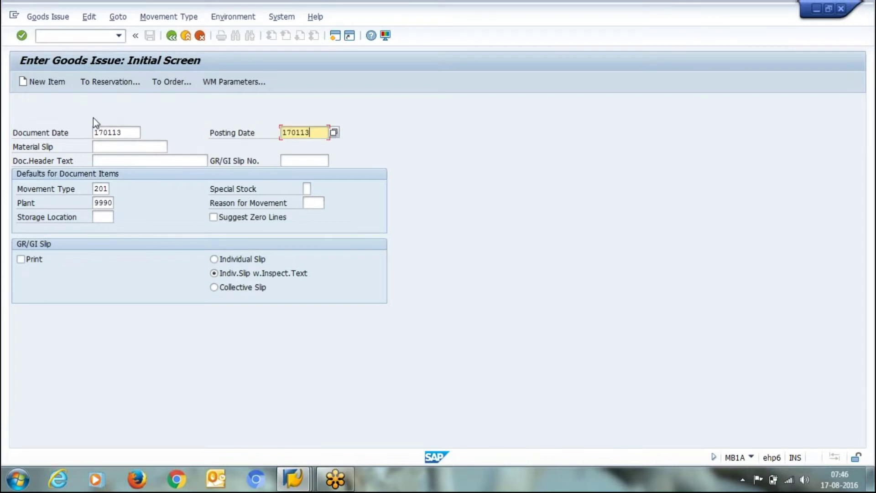
# Look through the list of possible movement types for the goods issue and close it without choosing another
pyautogui.click(107, 190)
pyautogui.write('1')
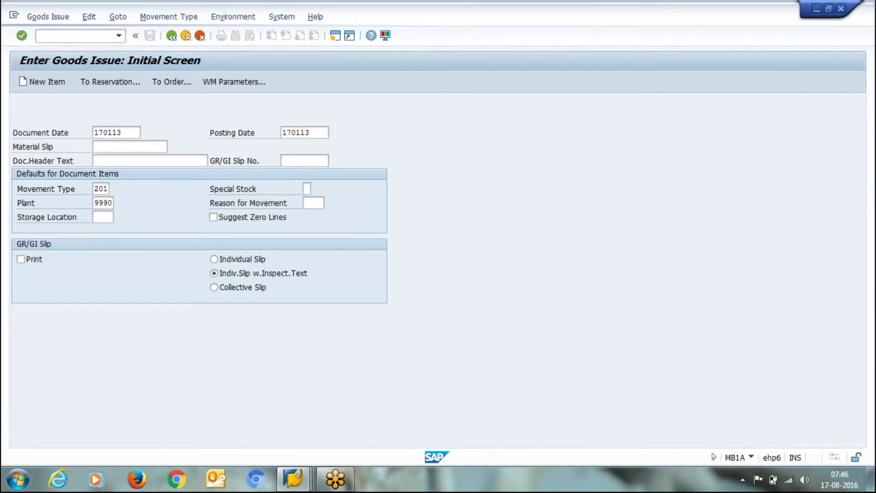
pyautogui.press('F4')
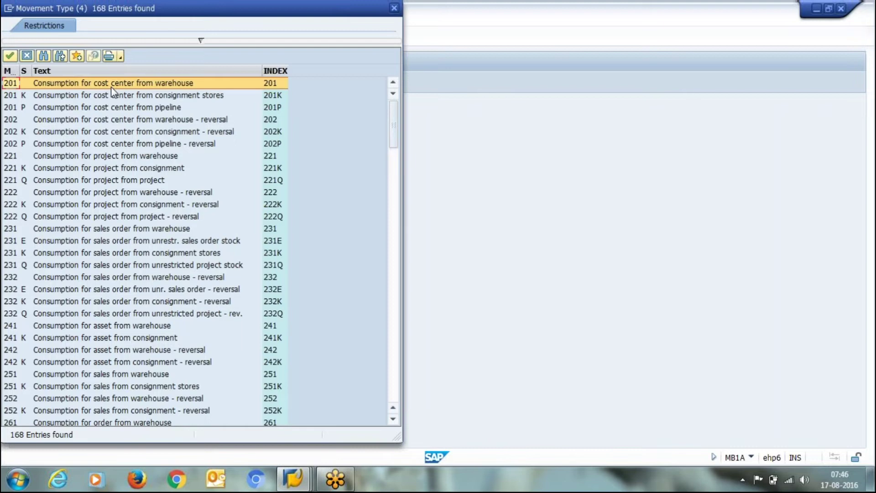
pyautogui.click(27, 55)
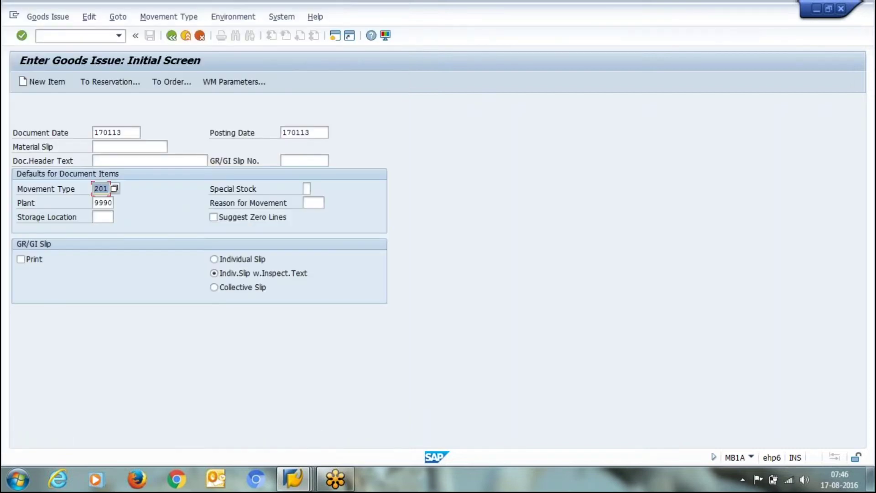
# Open the reservation reference for the goods issue and enter 170113 as the reservation
pyautogui.click(97, 89)
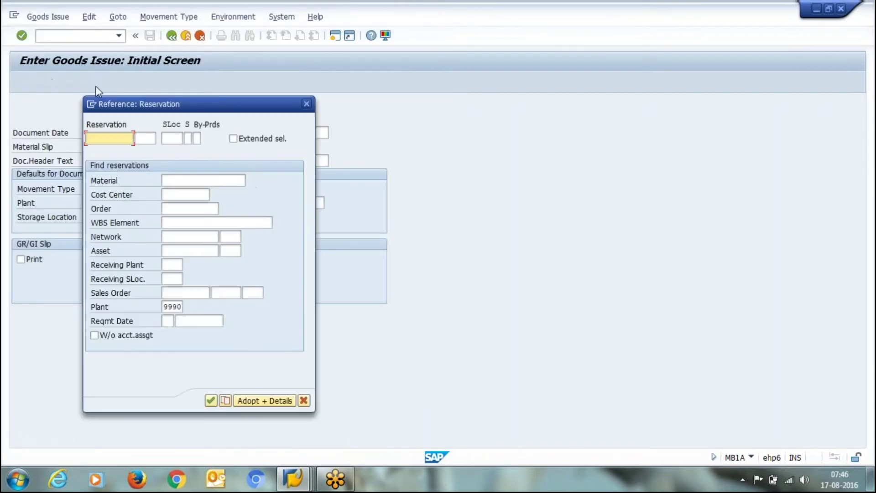
pyautogui.write('170113')
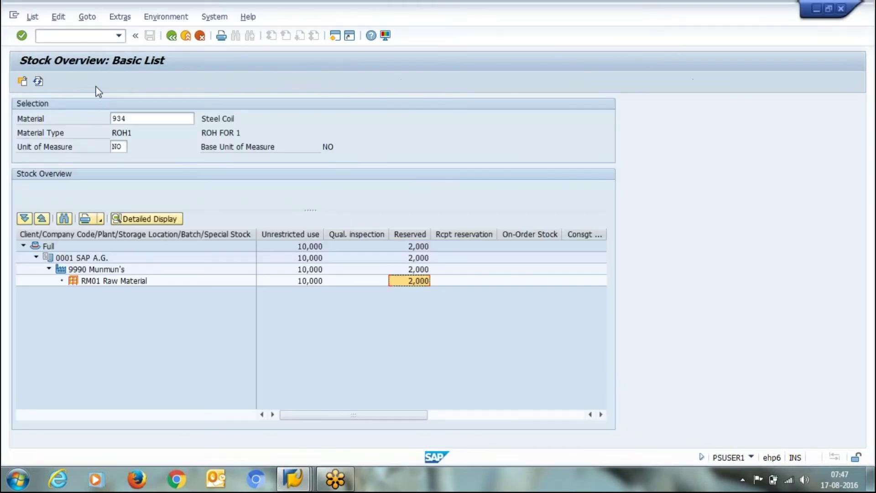
# Leave the stock overview and open the inventory management reservation list with transaction MB25
pyautogui.press('F3')
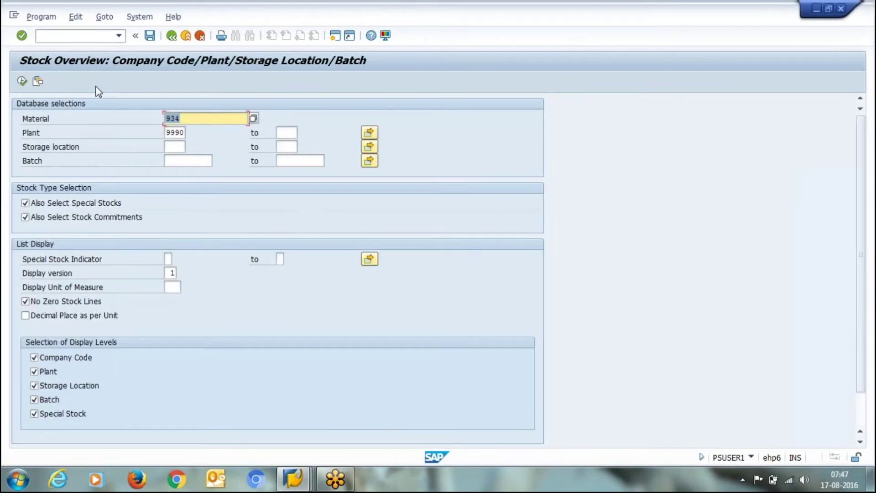
pyautogui.press('F3')
pyautogui.write('b')
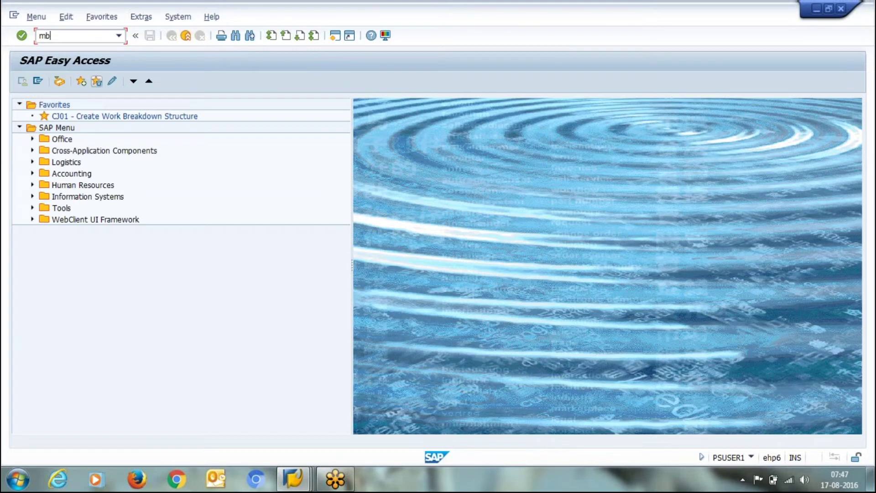
pyautogui.write('25')
pyautogui.press('Return')
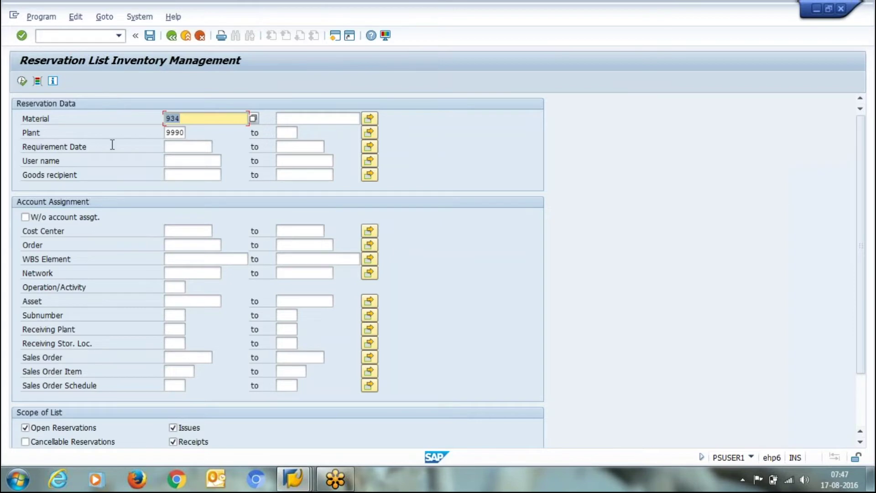
# List the open reservations for material 934 in plant 9990
pyautogui.press('Tab')
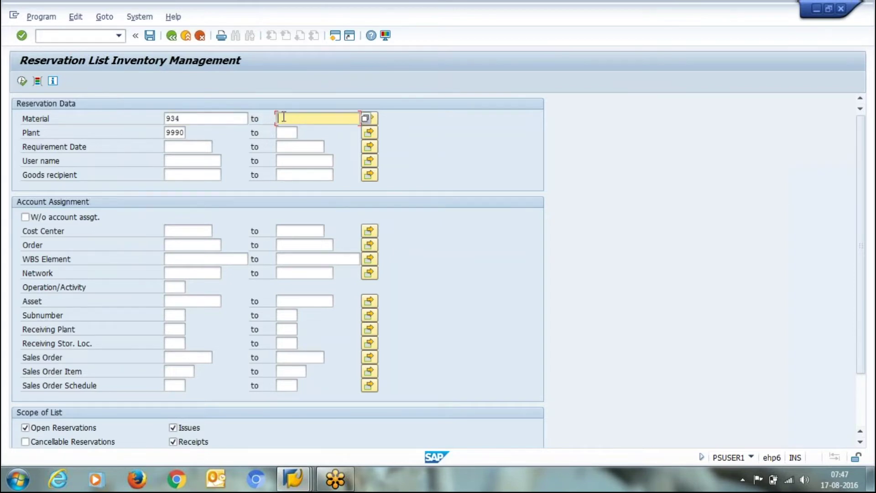
pyautogui.click(183, 119)
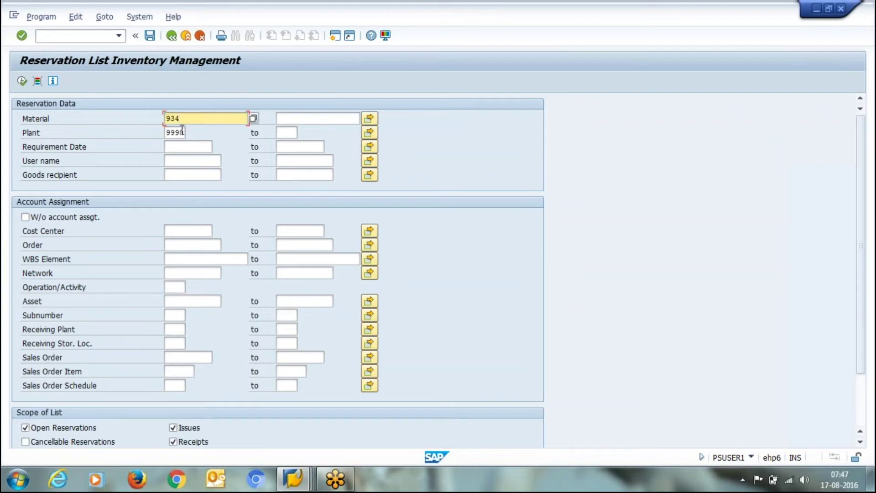
pyautogui.click(182, 132)
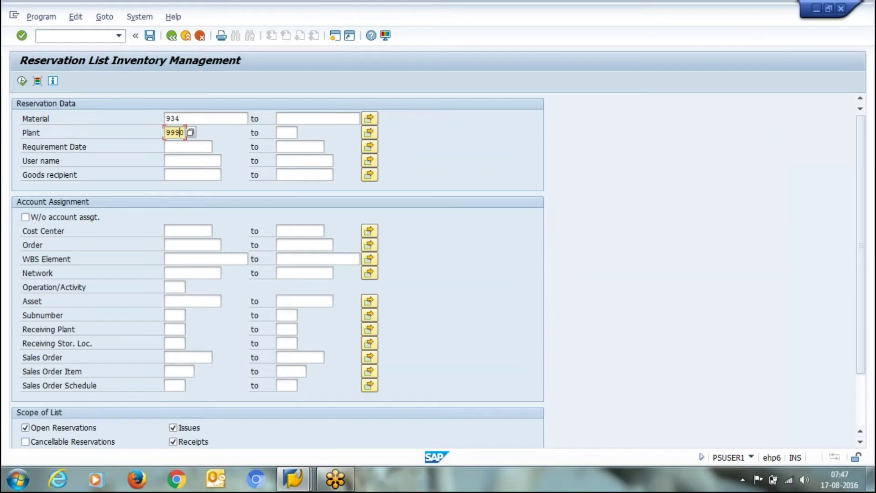
pyautogui.click(22, 82)
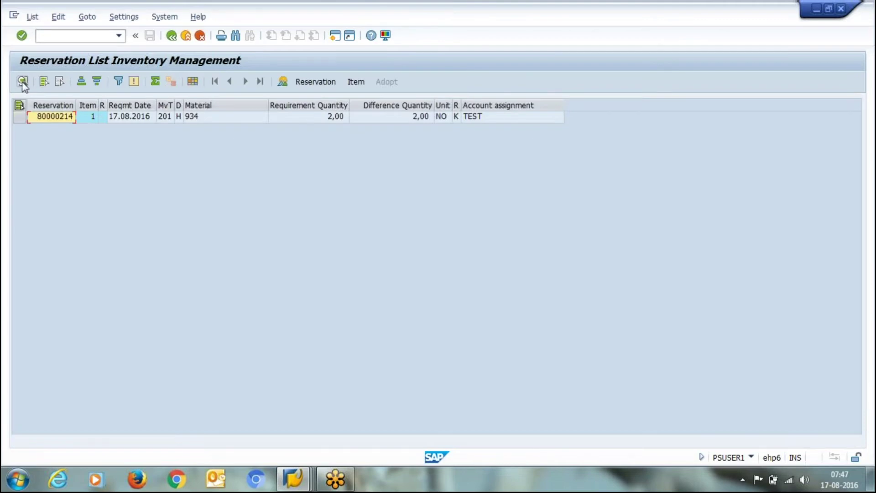
# Take the listed reservation number back to the goods issue, replace the wrong reservation with 80000214 and bring in its items
pyautogui.click(55, 118)
pyautogui.hotkey('alt', 'Tab')
pyautogui.hotkey('alt', 'Tab')
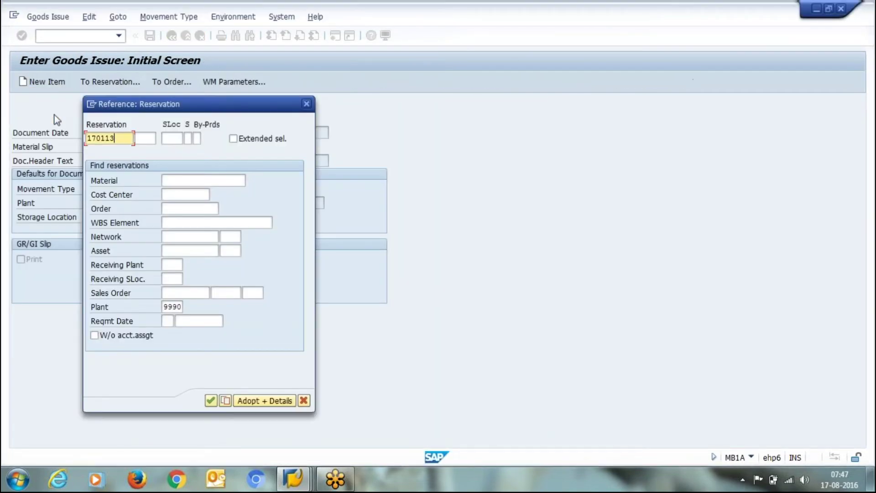
pyautogui.press('BackSpace')
pyautogui.press('BackSpace')
pyautogui.press('BackSpace')
pyautogui.press('BackSpace')
pyautogui.press('BackSpace')
pyautogui.press('BackSpace')
pyautogui.press('Down')
pyautogui.press('Return')
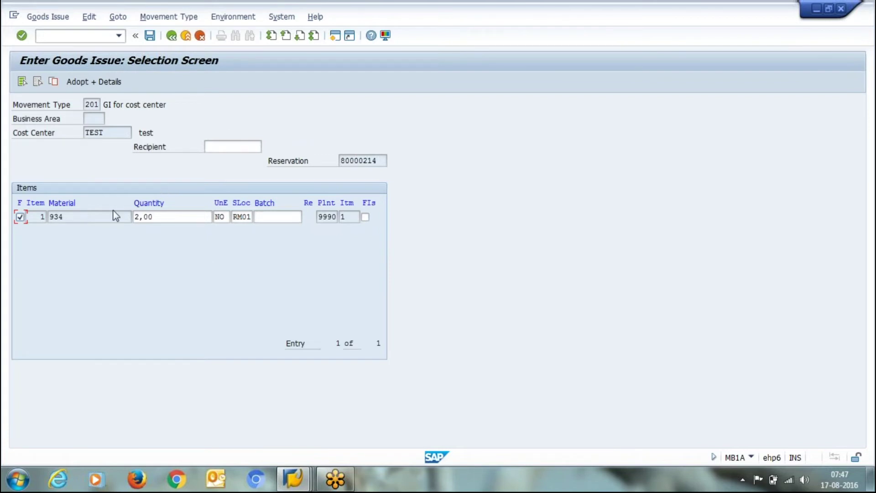
# Set the goods issue quantity of material 934 to 1
pyautogui.click(175, 216)
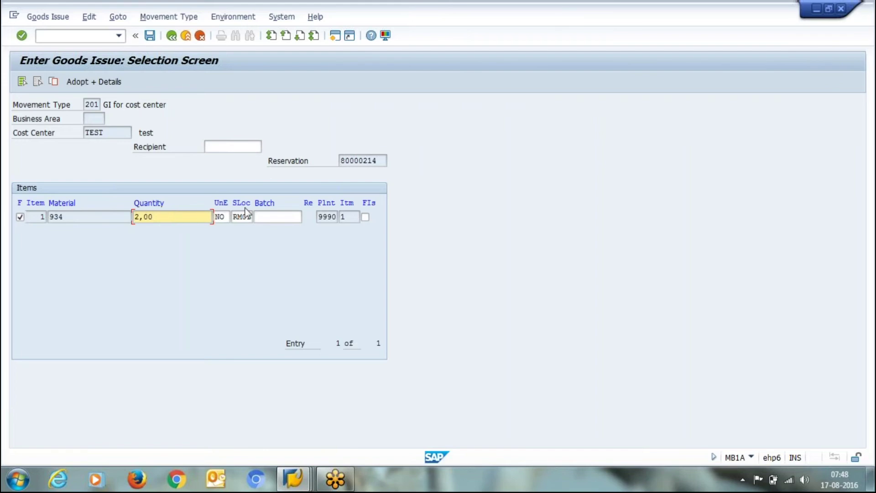
pyautogui.press('BackSpace')
pyautogui.press('BackSpace')
pyautogui.press('BackSpace')
pyautogui.press('BackSpace')
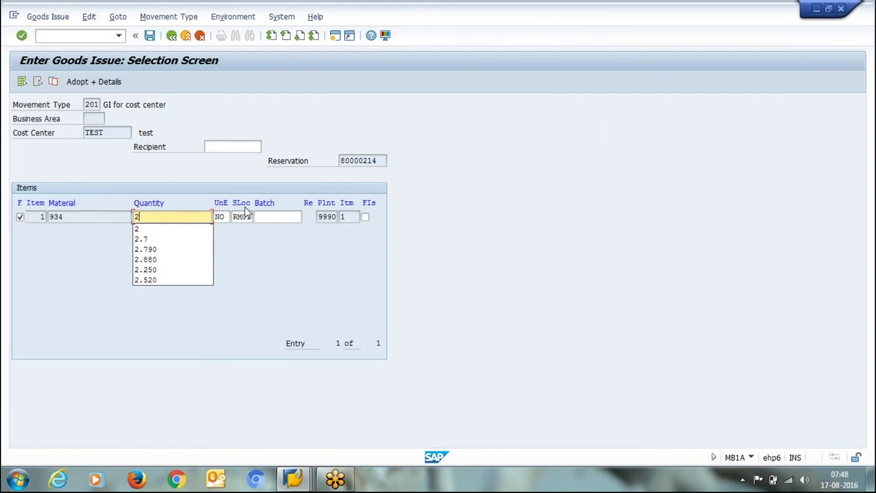
pyautogui.write('1')
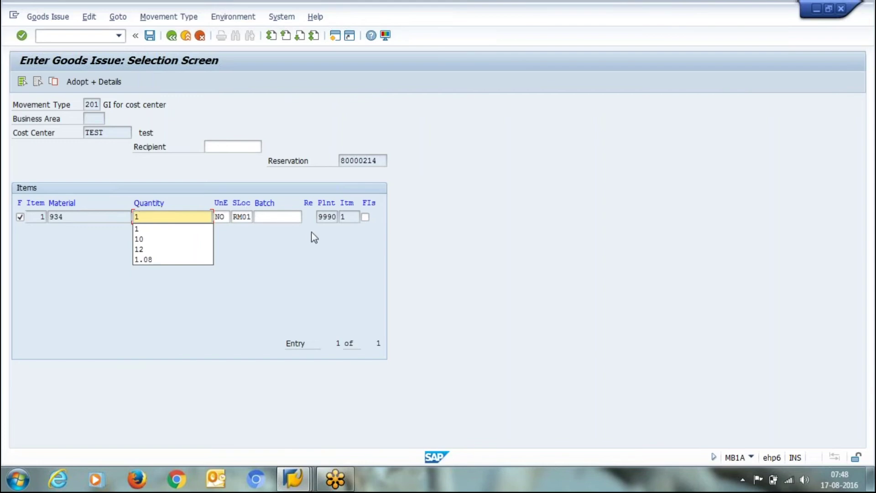
# Mark the material 934 item as final issue and post the goods issue
pyautogui.click(365, 217)
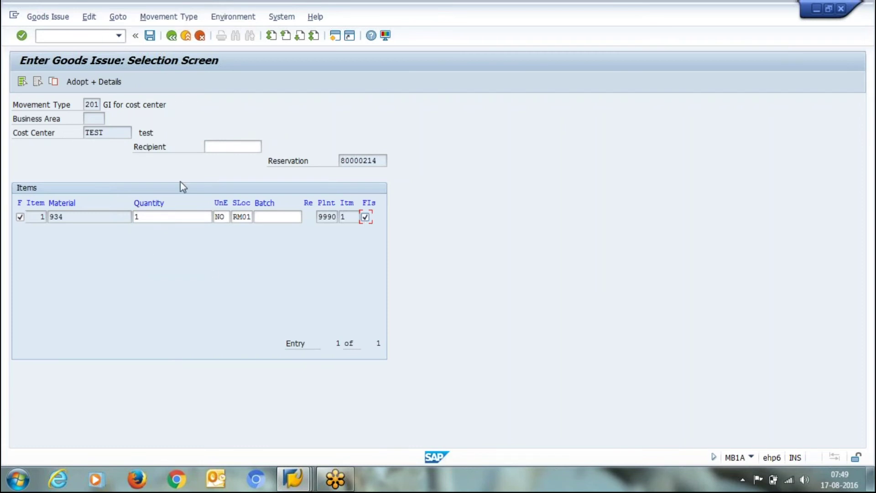
pyautogui.click(171, 214)
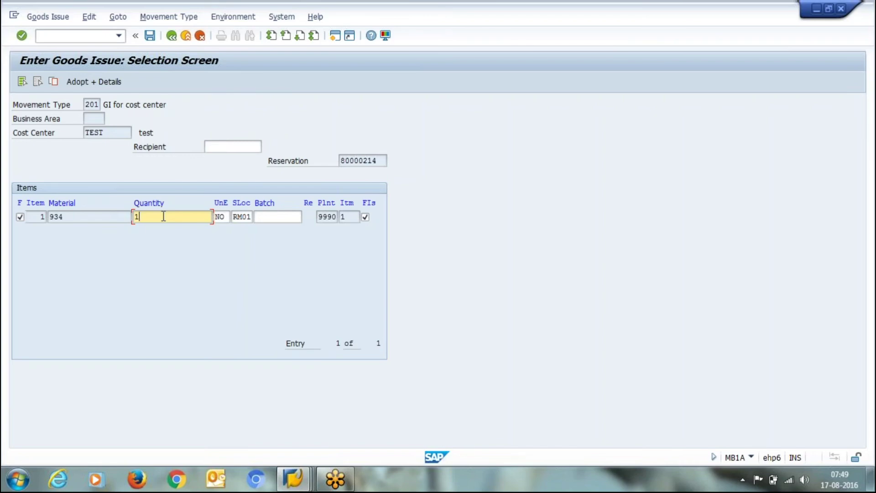
pyautogui.click(149, 36)
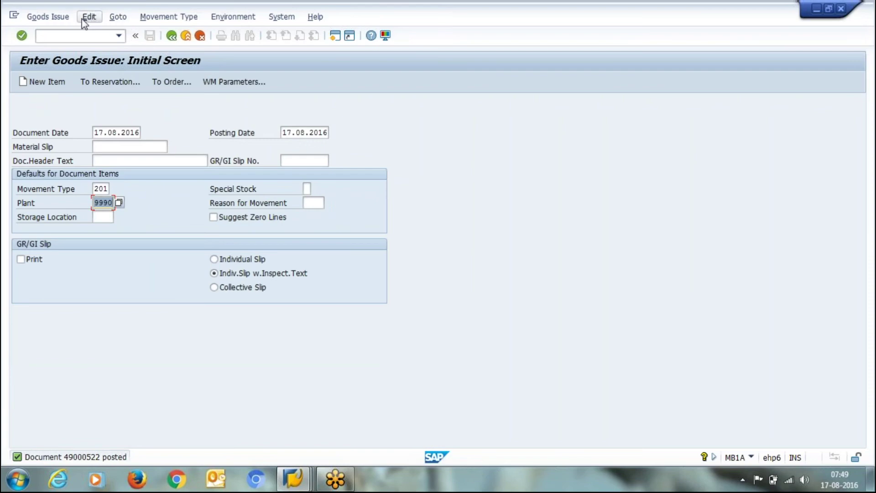
# Switch to the session showing SAP Easy Access and open the stock overview with transaction MMBE
pyautogui.hotkey('alt', 'Tab')
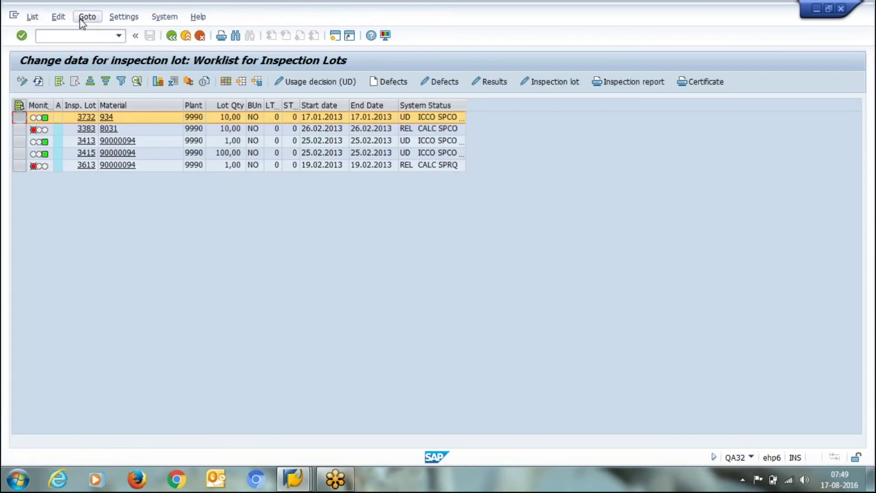
pyautogui.hotkey('alt', 'Tab')
pyautogui.hotkey('alt', 'Tab')
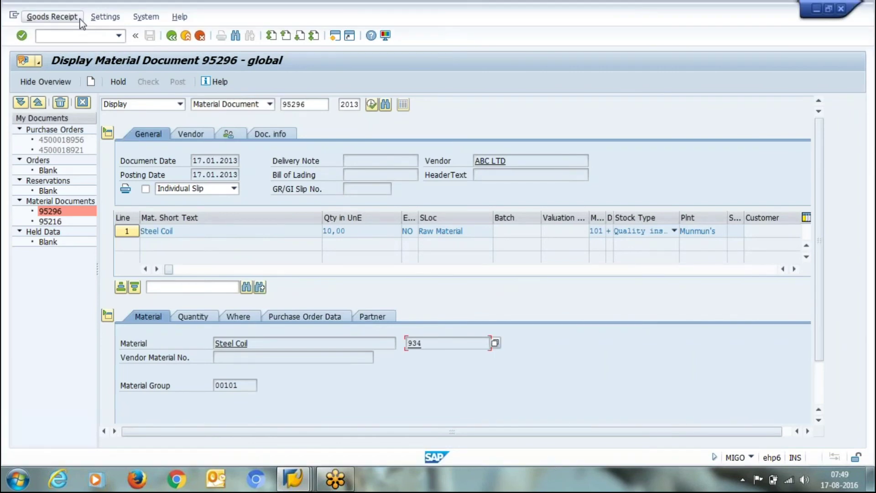
pyautogui.hotkey('alt', 'Tab')
pyautogui.hotkey('alt', 'Tab')
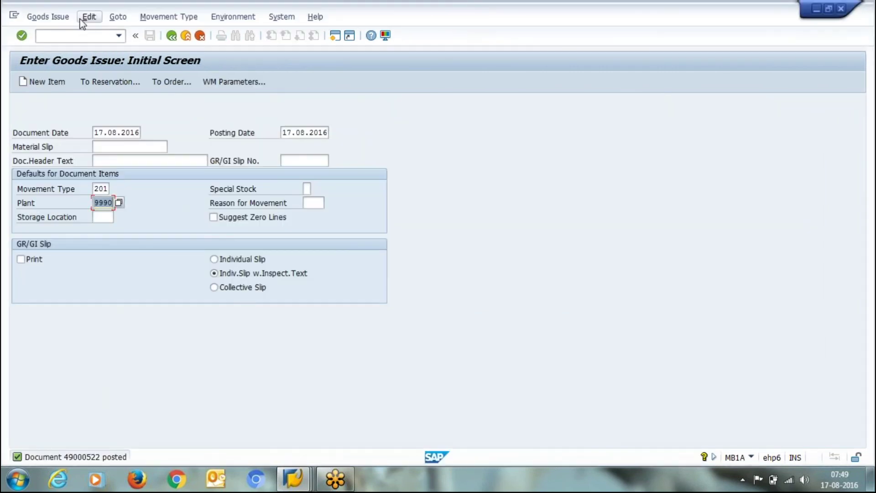
pyautogui.hotkey('alt', 'Tab')
pyautogui.write('mmb')
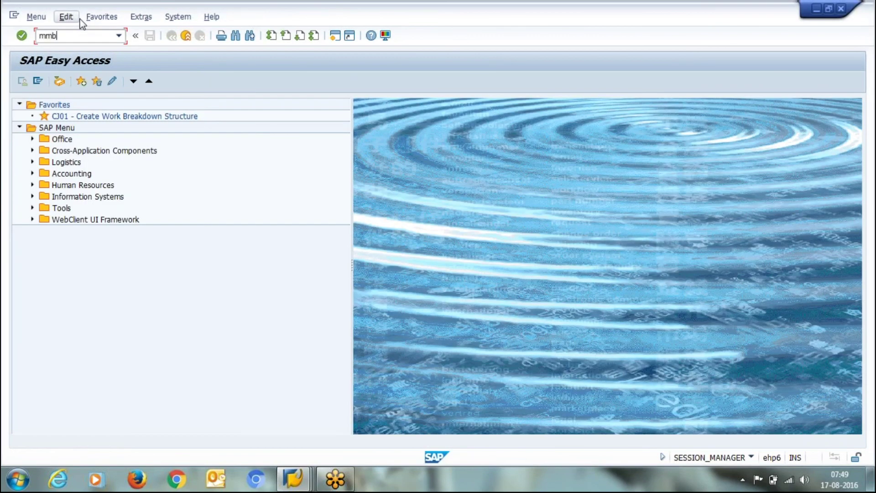
pyautogui.write('e')
pyautogui.press('Return')
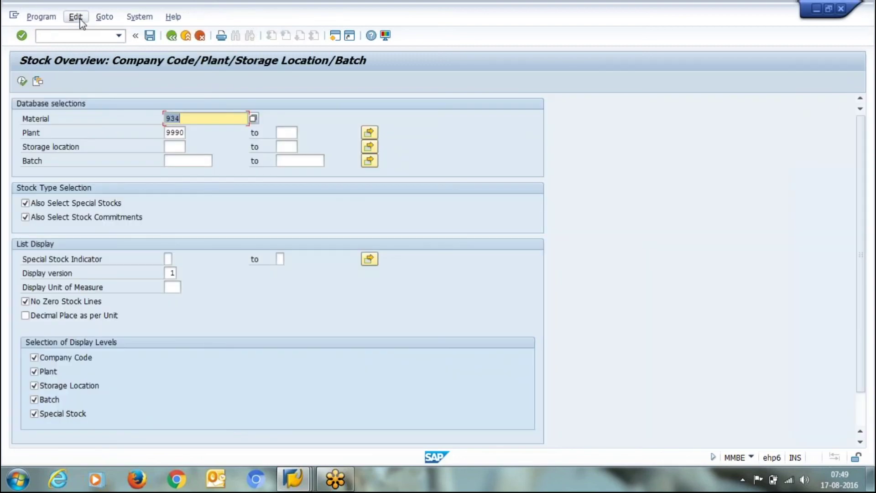
# Display the stock overview for material 934 in plant 9990 and check unrestricted and reserved stock in storage location RM01
pyautogui.click(22, 82)
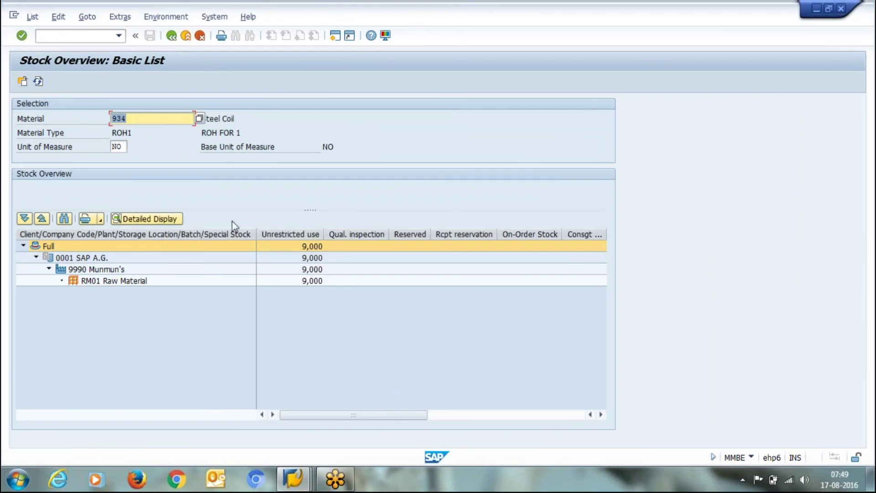
pyautogui.click(310, 282)
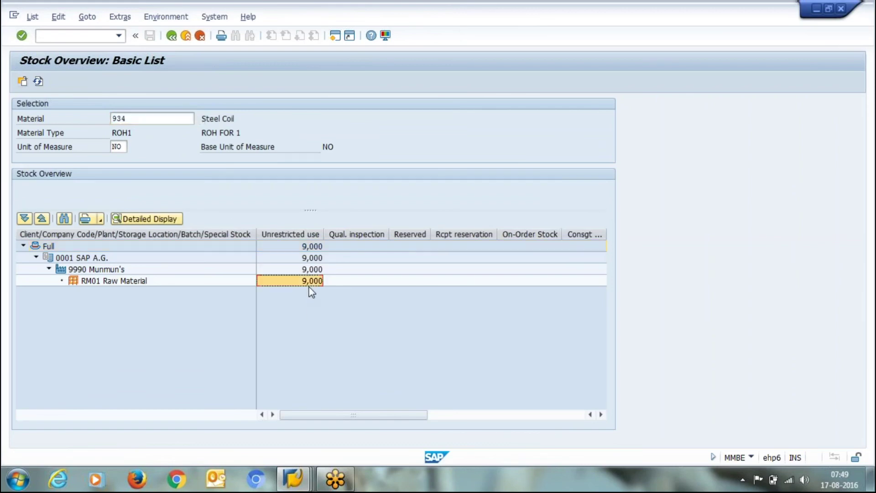
pyautogui.click(407, 281)
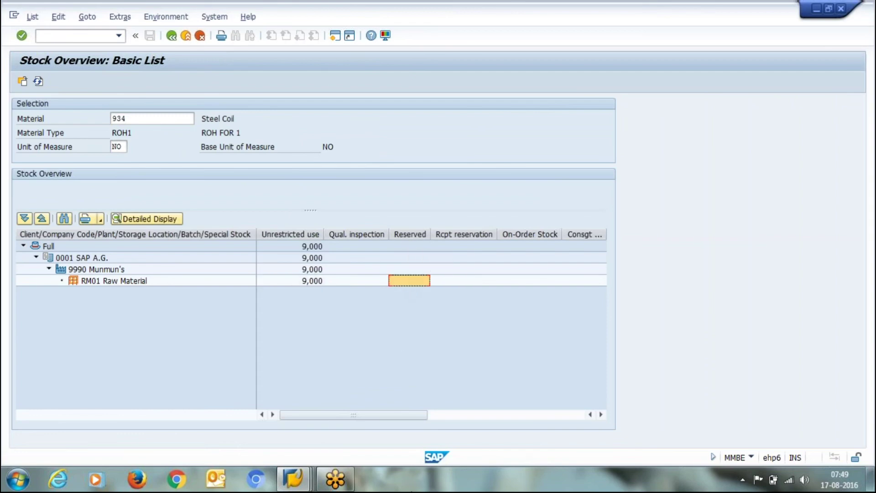